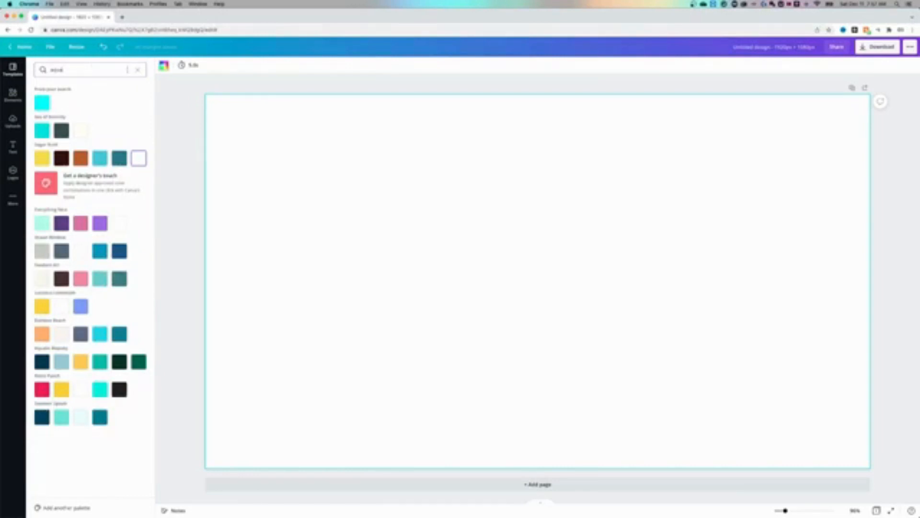
- Clear the colour search and apply a custom muted teal to the page background
{"action": "left_click", "coordinate": [137, 70]}
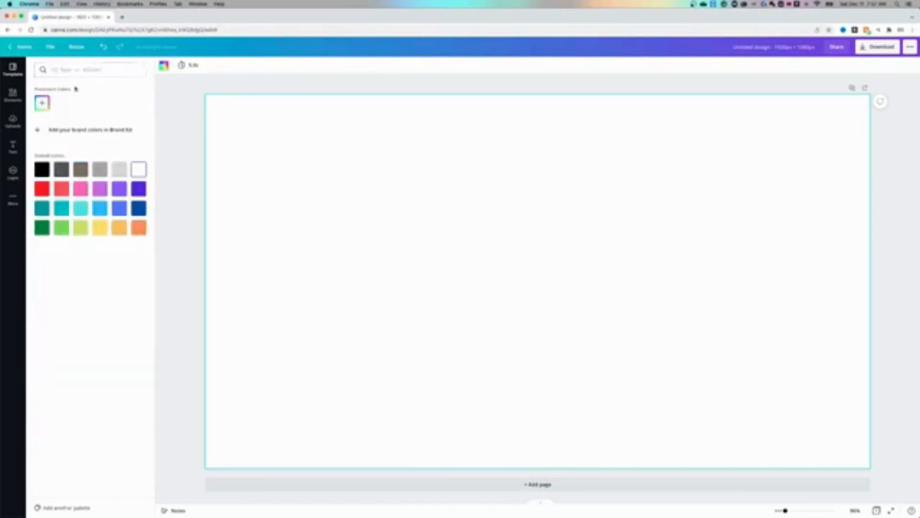
{"action": "left_click", "coordinate": [42, 103]}
{"action": "left_click_drag", "start_coordinate": [94, 134], "coordinate": [113, 130]}
{"action": "left_click", "coordinate": [90, 164]}
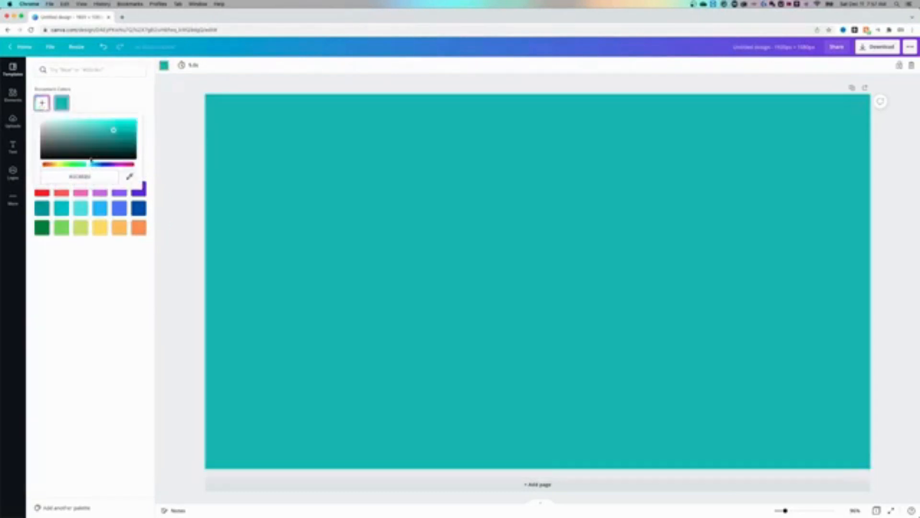
{"action": "left_click", "coordinate": [72, 128]}
{"action": "left_click", "coordinate": [100, 130]}
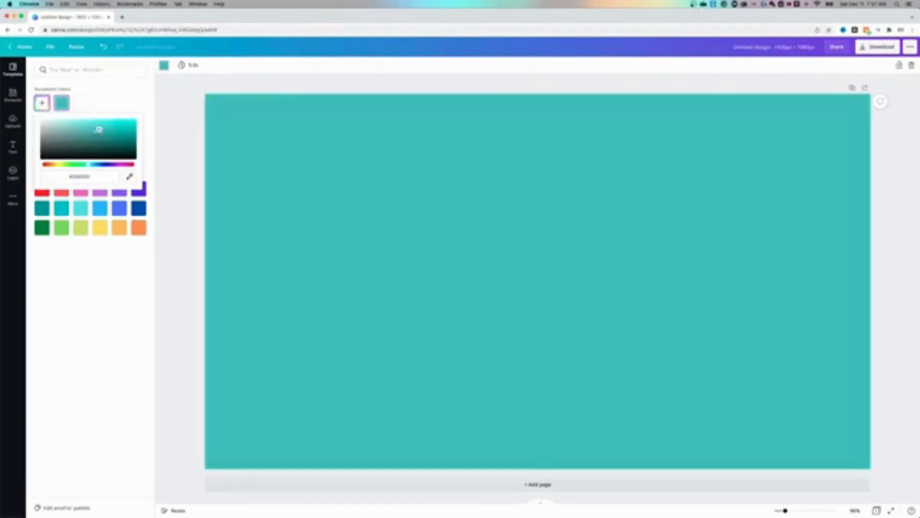
{"action": "left_click", "coordinate": [122, 94]}
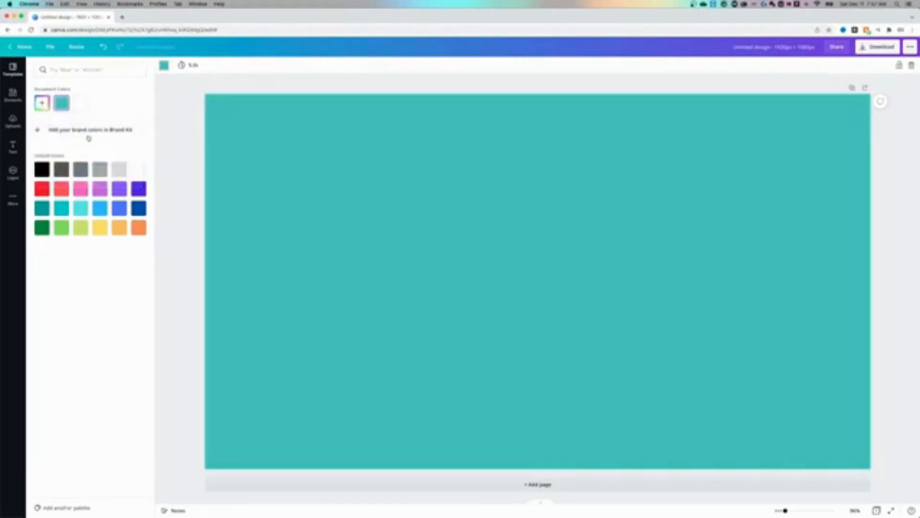
- Try a default medium grey as the page background and replace it with the default black
{"action": "left_click", "coordinate": [80, 171]}
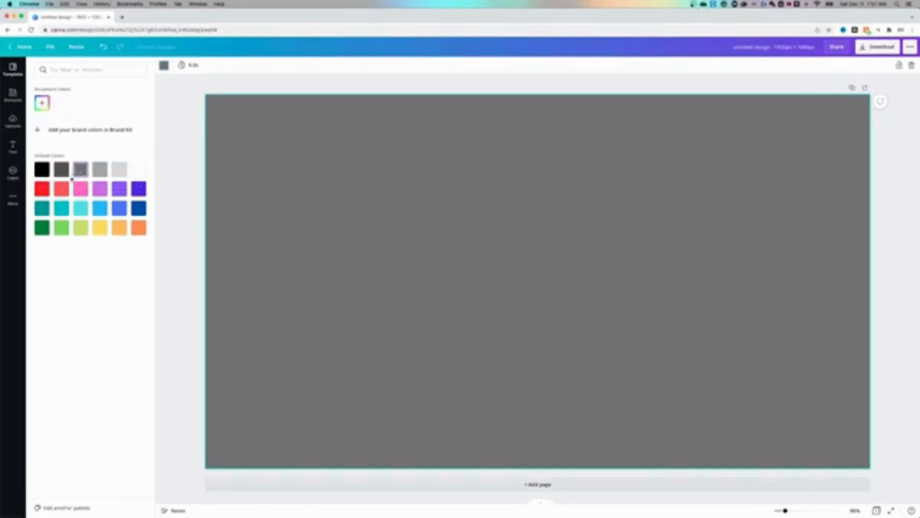
{"action": "left_click", "coordinate": [47, 171]}
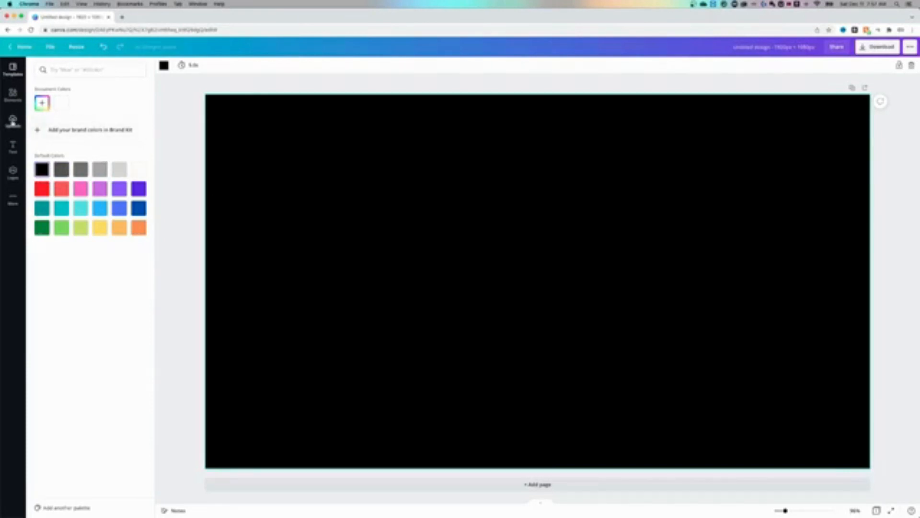
- Search the elements library for "forest" and restrict the results to photos
{"action": "left_click", "coordinate": [13, 123]}
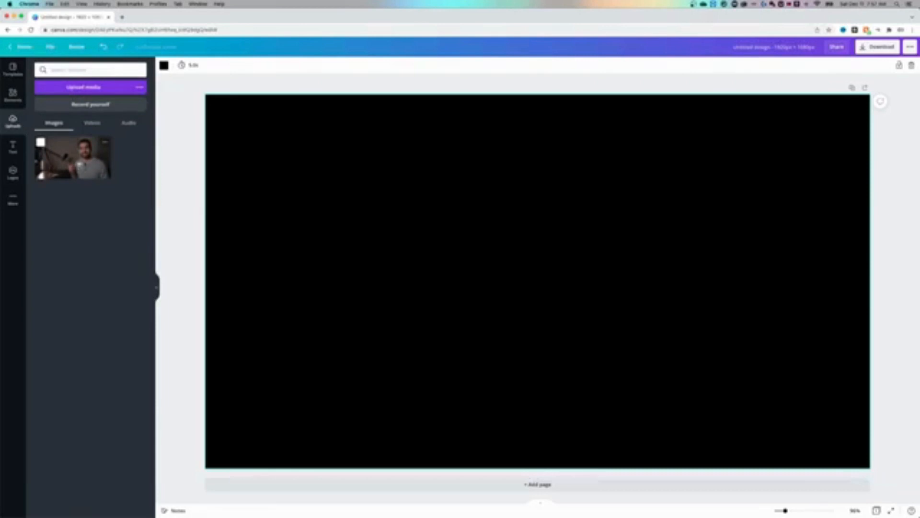
{"action": "left_click", "coordinate": [14, 95]}
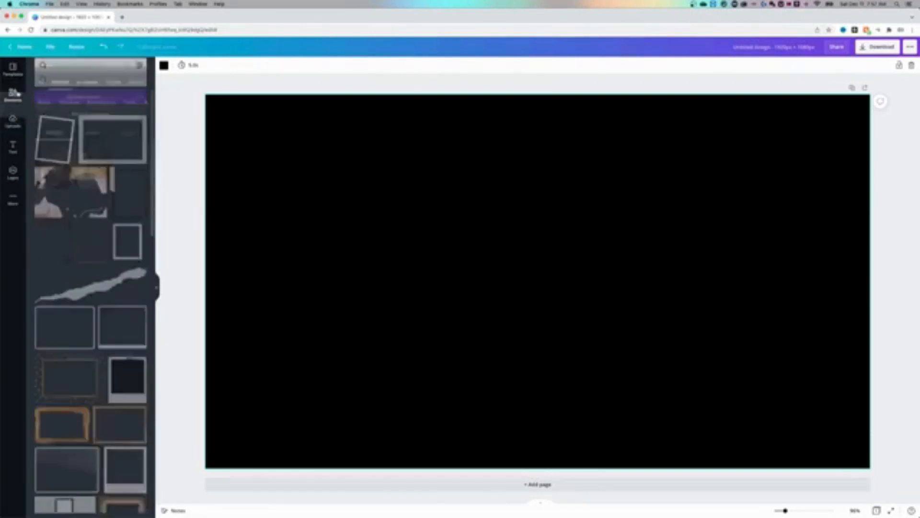
{"action": "left_click", "coordinate": [80, 70]}
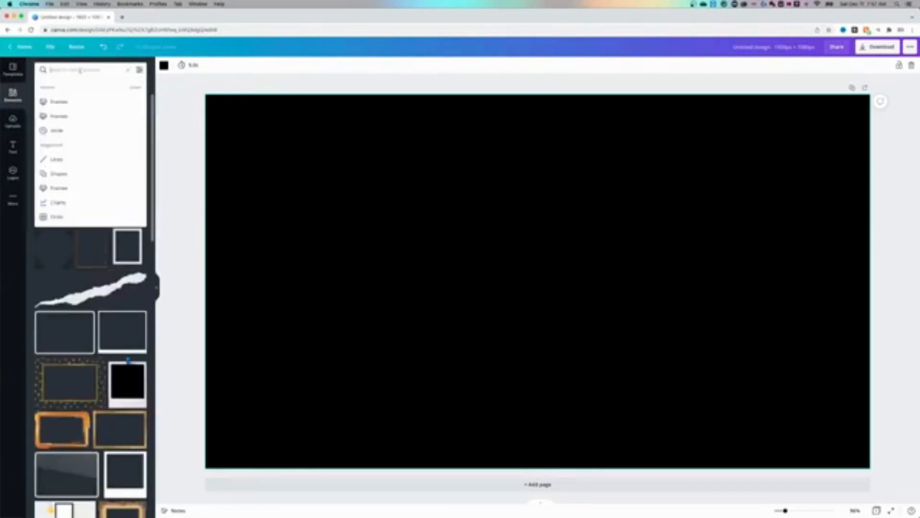
{"action": "type", "text": "flower"}
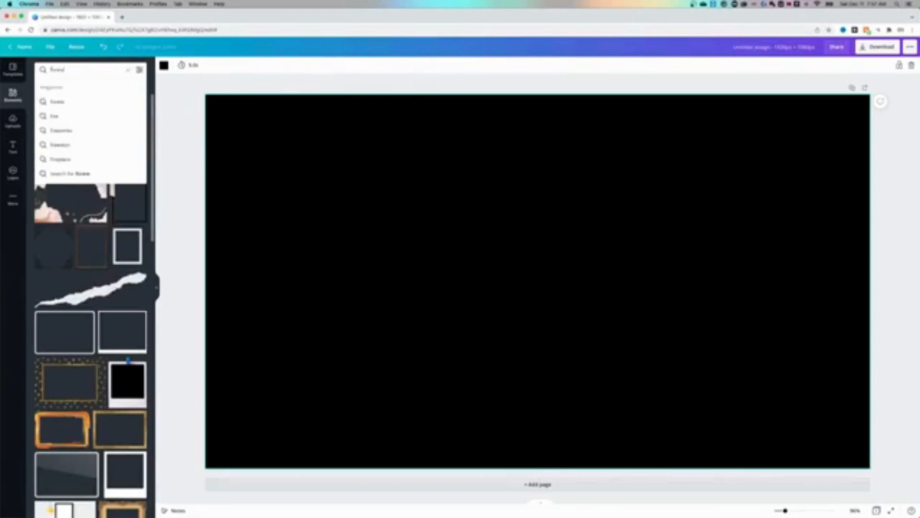
{"action": "key", "text": "Return"}
{"action": "left_click", "coordinate": [89, 70]}
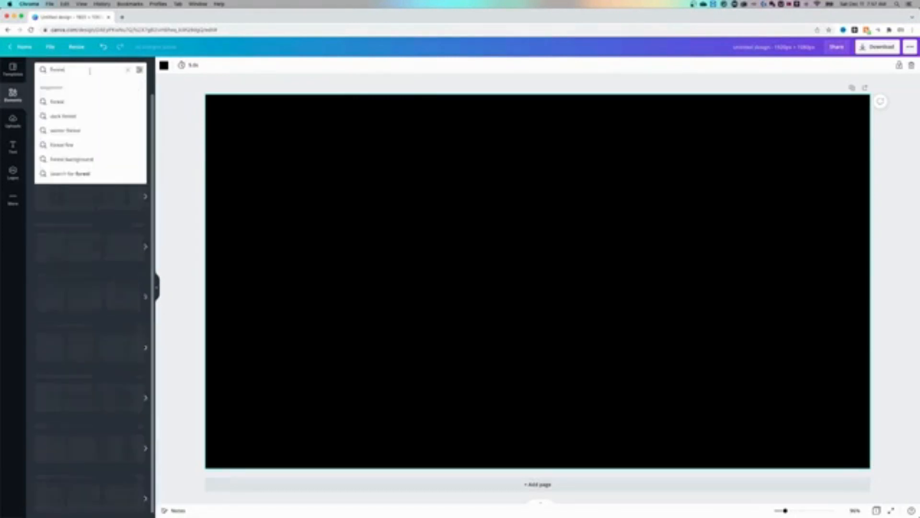
{"action": "left_click", "coordinate": [167, 85]}
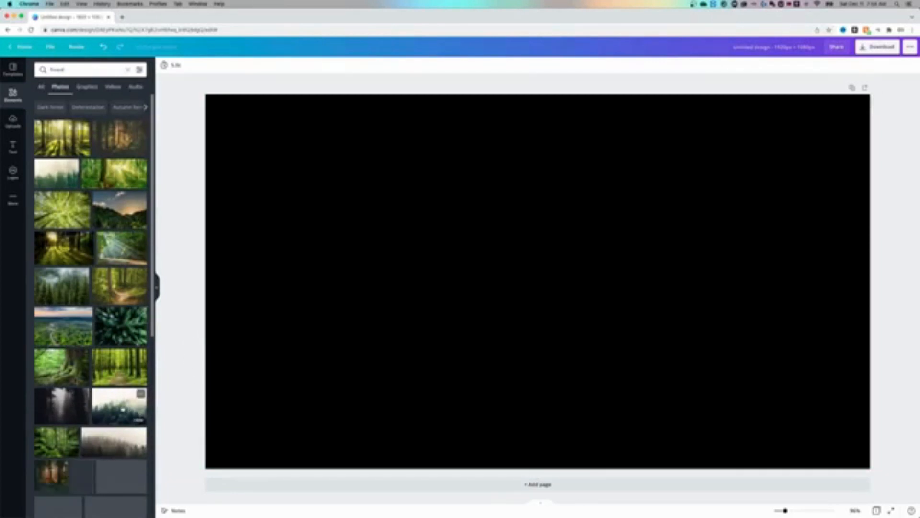
- Add the misty pine forest photo to the page and set it as the page background
{"action": "left_click_drag", "start_coordinate": [129, 412], "coordinate": [214, 128]}
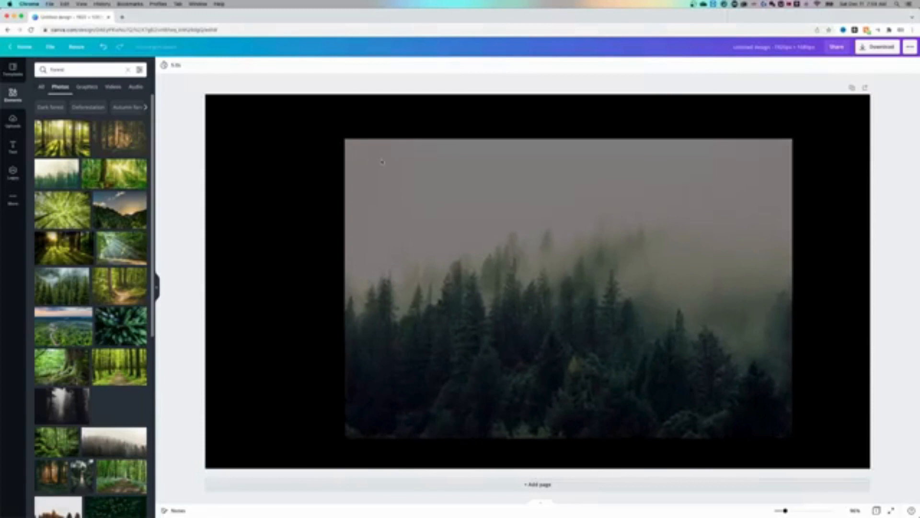
{"action": "left_click_drag", "start_coordinate": [382, 161], "coordinate": [495, 232]}
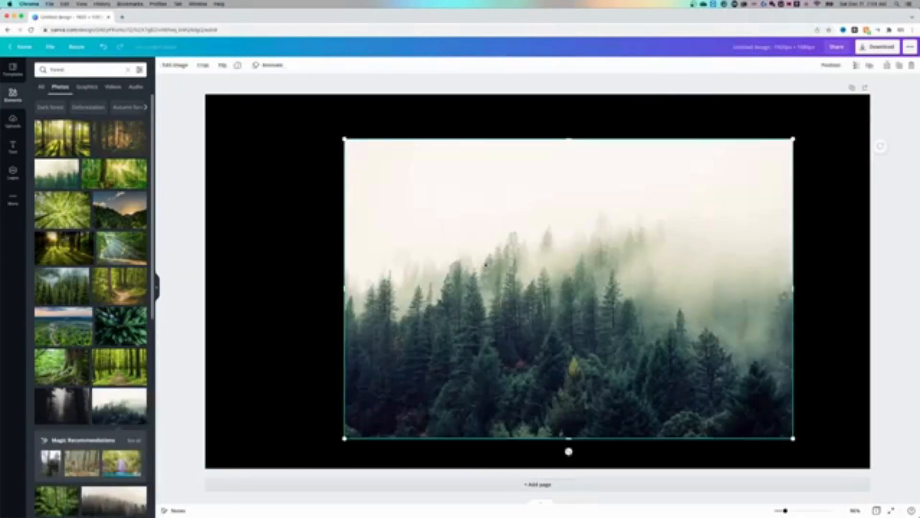
{"action": "right_click", "coordinate": [486, 264]}
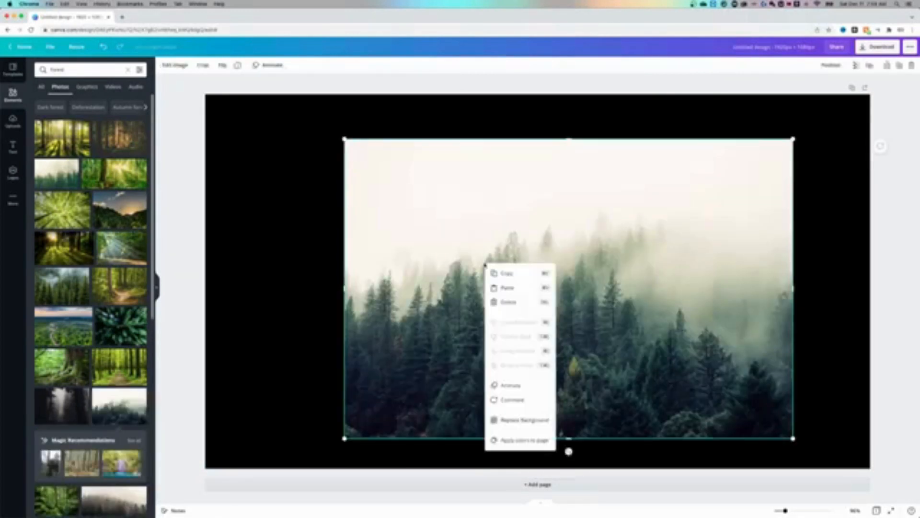
{"action": "left_click", "coordinate": [529, 424]}
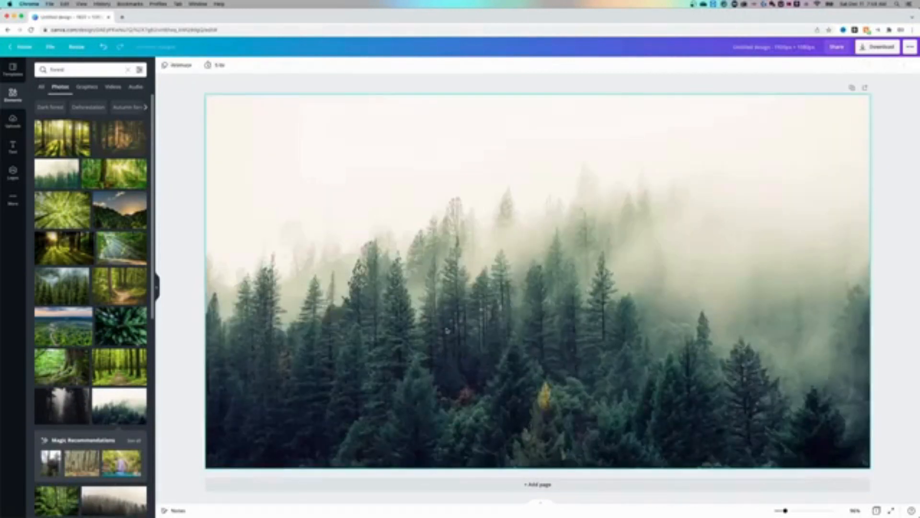
- Enlarge the forest background photo beyond the page edges and reposition it so the trees fill the lower part of the page
{"action": "double_click", "coordinate": [280, 265]}
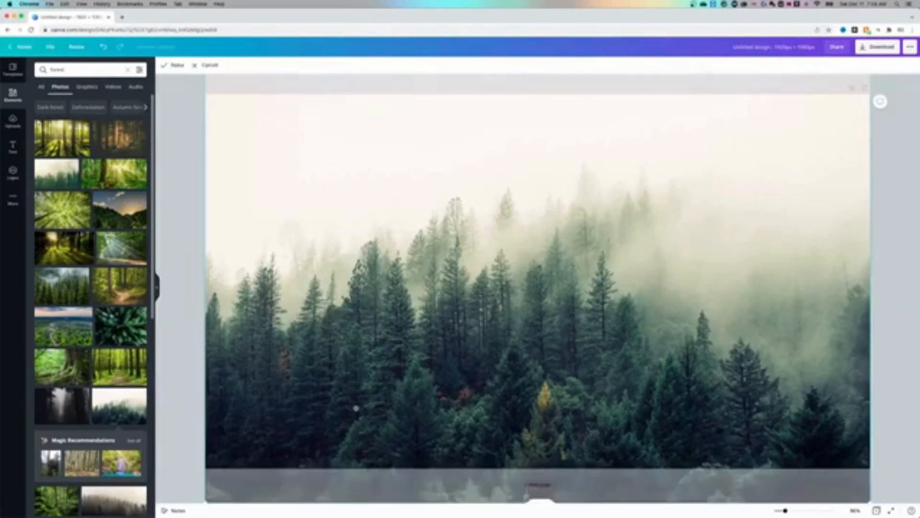
{"action": "left_click_drag", "start_coordinate": [290, 338], "coordinate": [290, 307]}
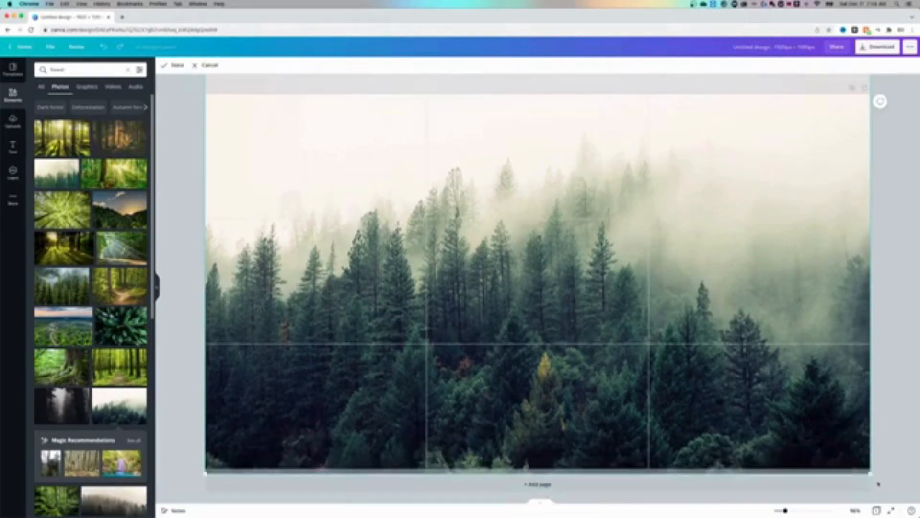
{"action": "mouse_move", "coordinate": [871, 474]}
{"action": "left_mouse_down"}
{"action": "mouse_move", "coordinate": [901, 493]}
{"action": "mouse_move", "coordinate": [885, 481]}
{"action": "left_mouse_up"}
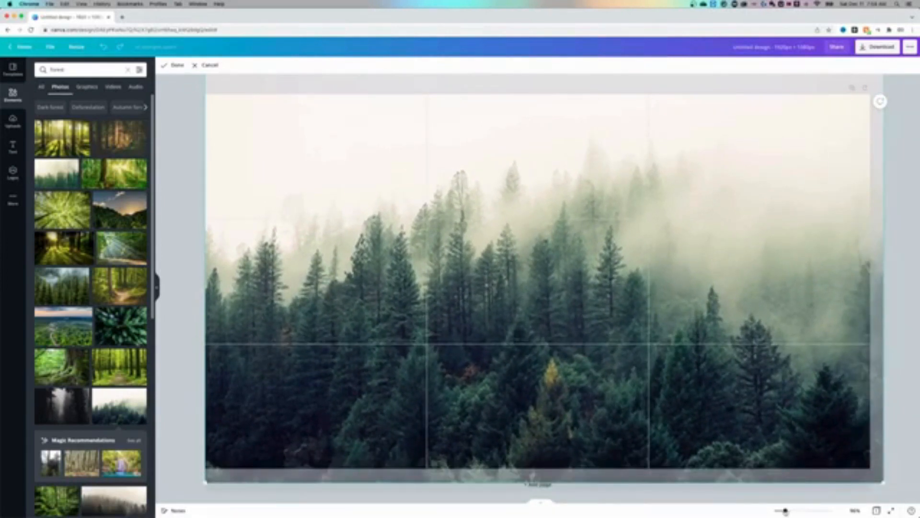
{"action": "left_click_drag", "start_coordinate": [785, 511], "coordinate": [777, 510]}
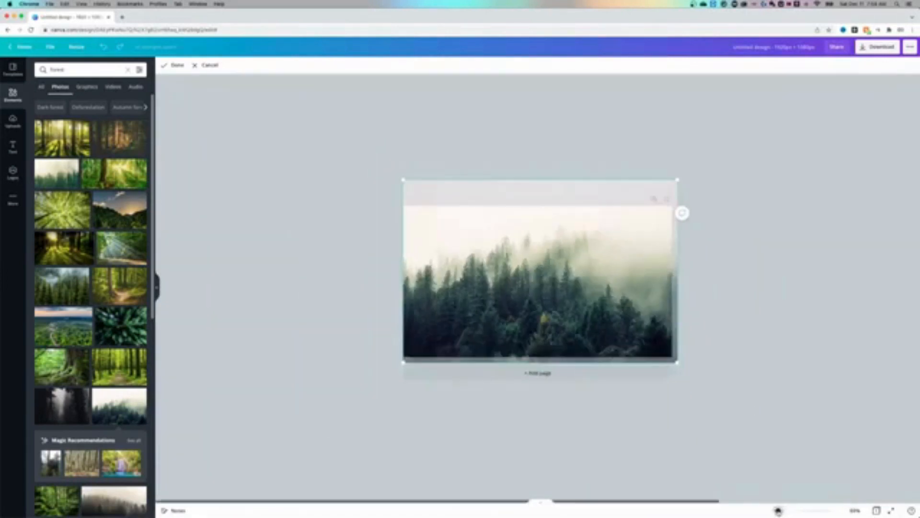
{"action": "left_click_drag", "start_coordinate": [678, 363], "coordinate": [732, 393]}
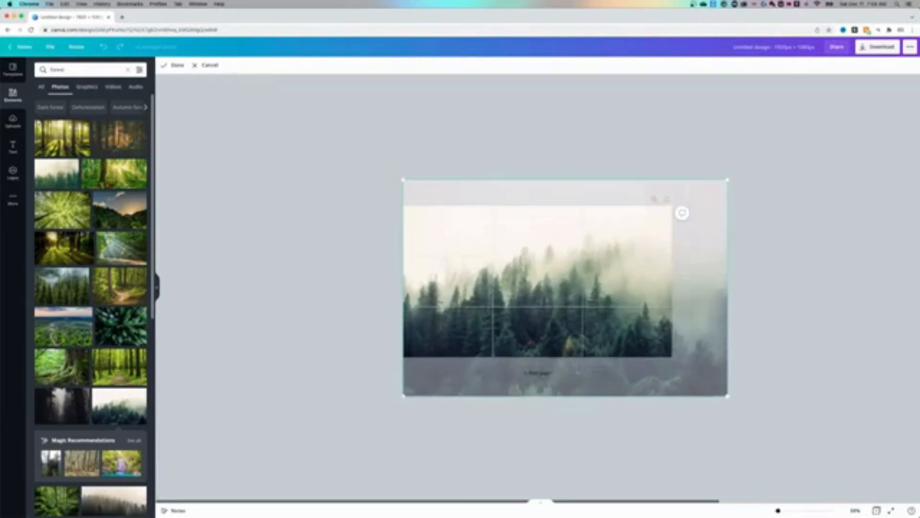
{"action": "left_click_drag", "start_coordinate": [703, 353], "coordinate": [688, 329]}
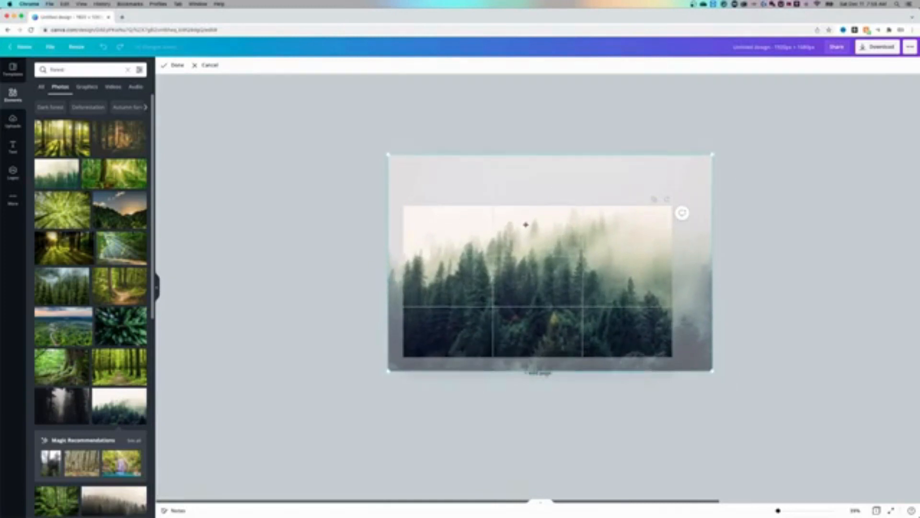
{"action": "left_click", "coordinate": [794, 222]}
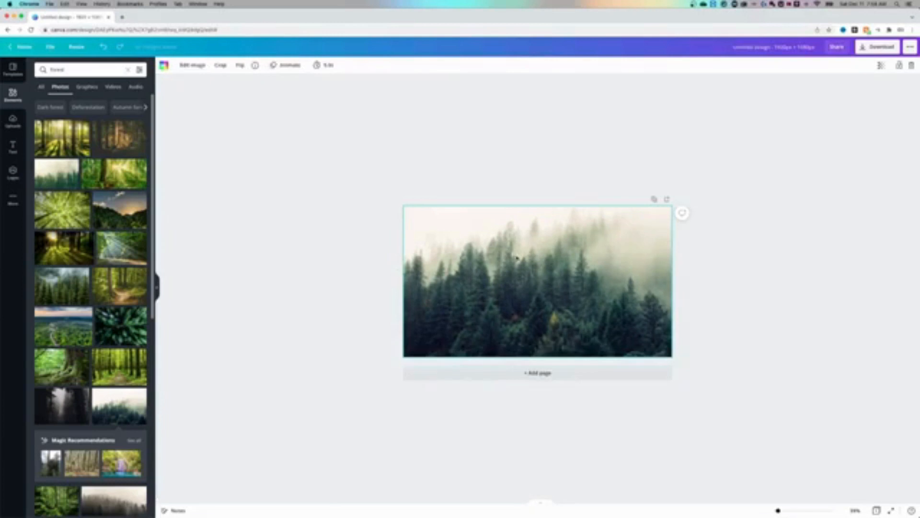
{"action": "double_click", "coordinate": [436, 216]}
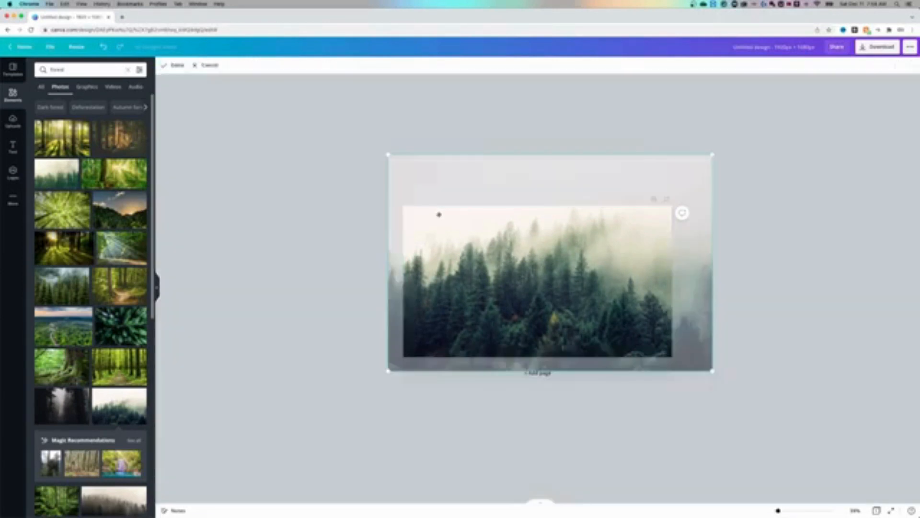
{"action": "left_click", "coordinate": [746, 222]}
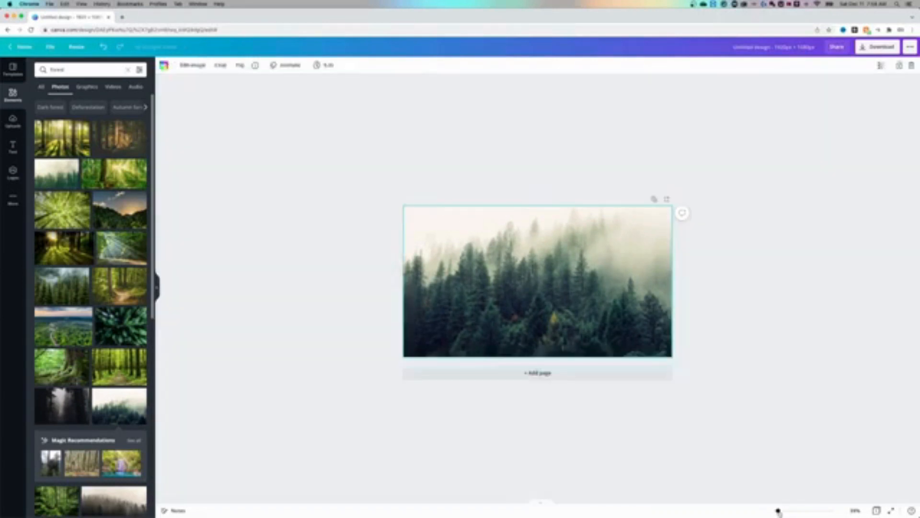
- Slightly lower the brightness of the forest background photo
{"action": "left_click_drag", "start_coordinate": [777, 510], "coordinate": [783, 510]}
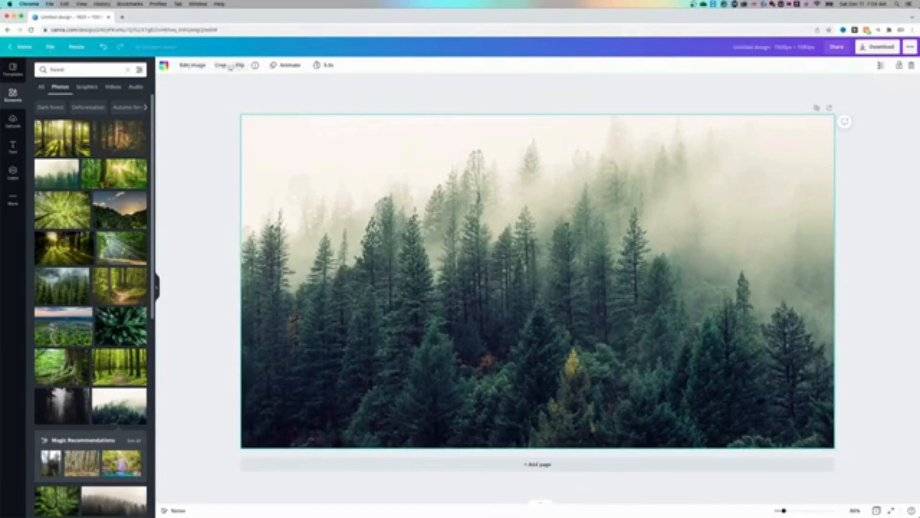
{"action": "left_click", "coordinate": [192, 65]}
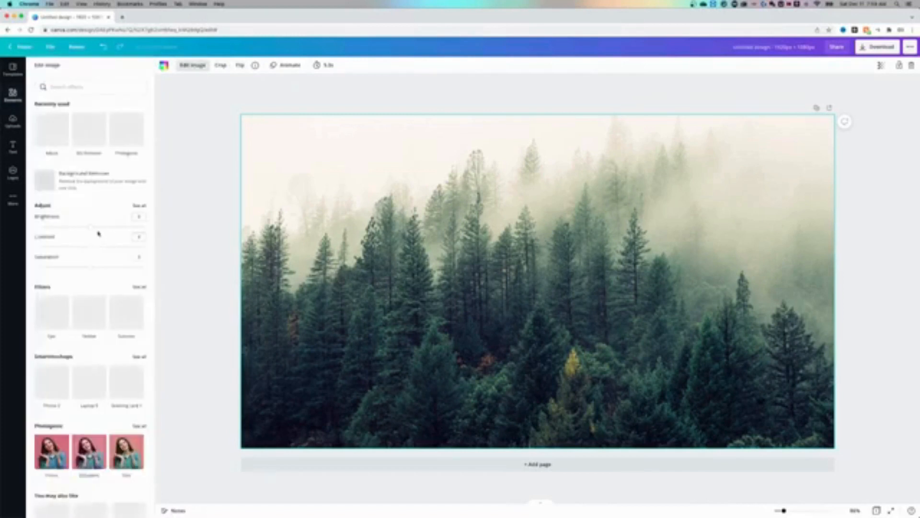
{"action": "left_click", "coordinate": [83, 227]}
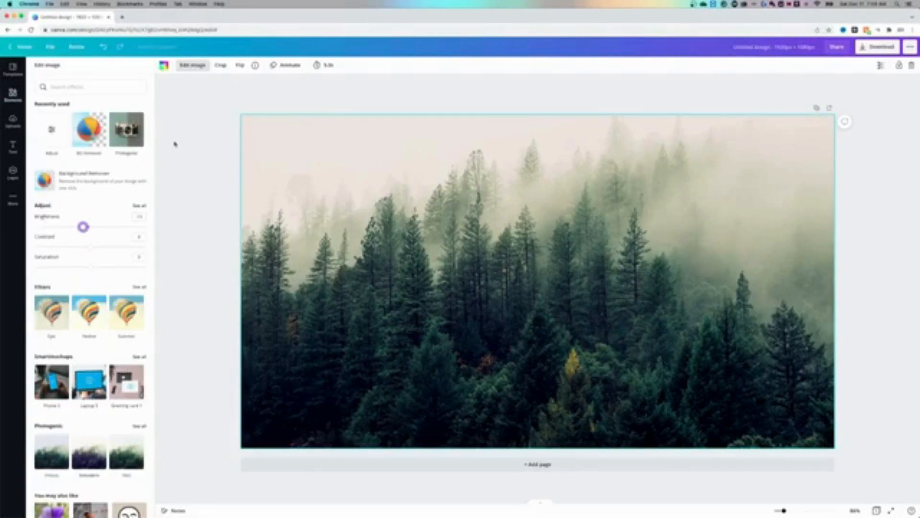
- Try the dark slate-green photo colour as the page background and undo the change
{"action": "left_click", "coordinate": [164, 65]}
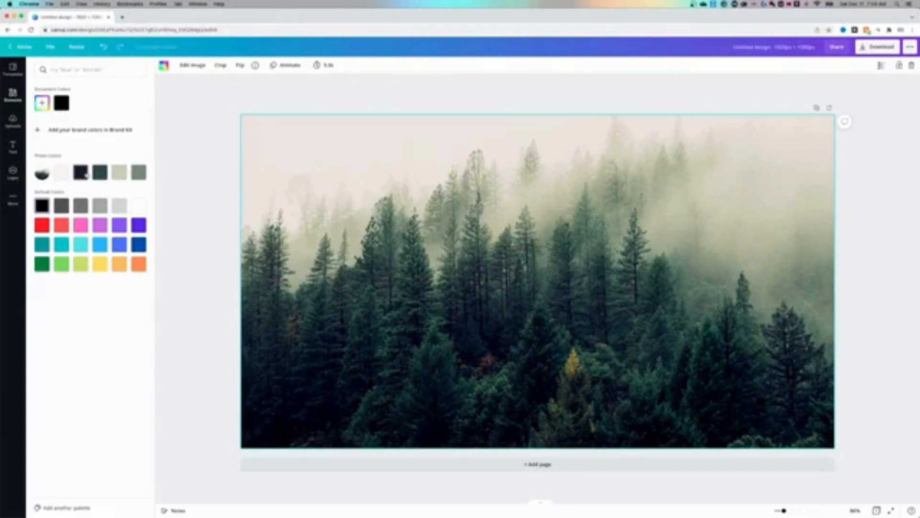
{"action": "left_click", "coordinate": [100, 173]}
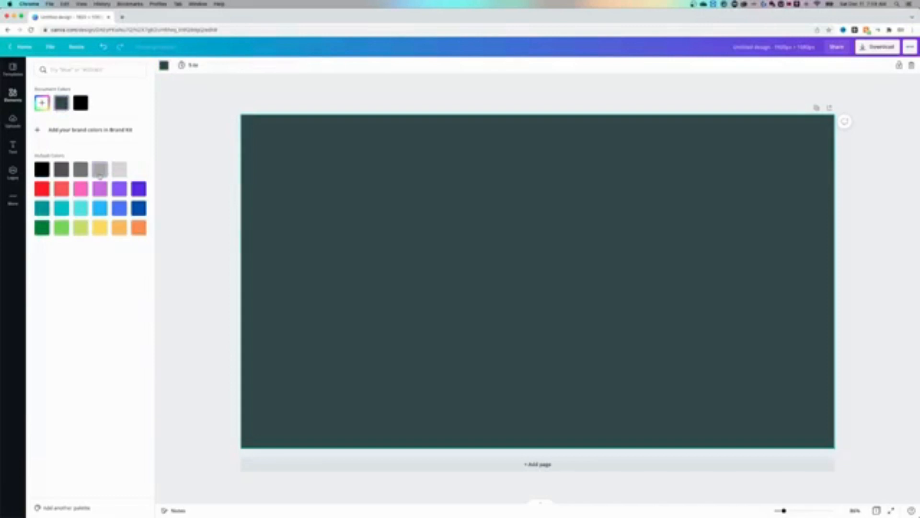
{"action": "left_click", "coordinate": [104, 47]}
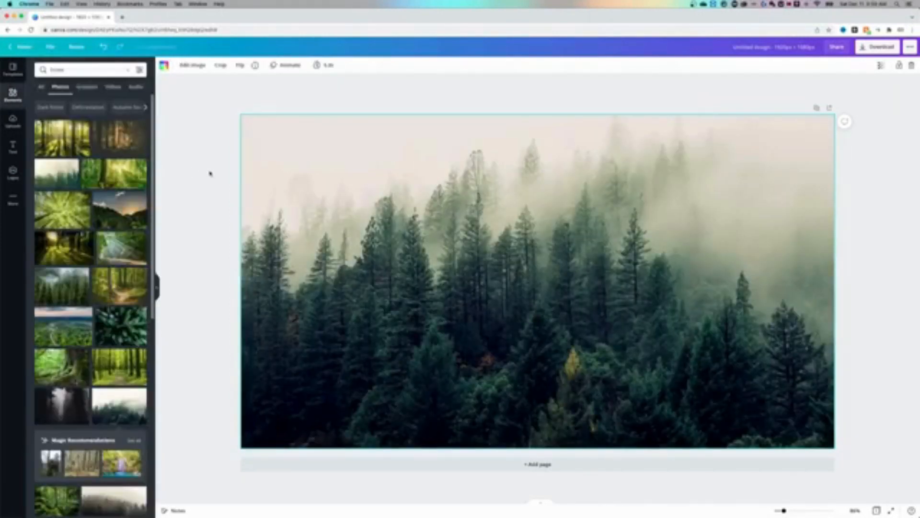
- Detach the forest image from the background and move it slightly right of the page's centre
{"action": "right_click", "coordinate": [260, 171]}
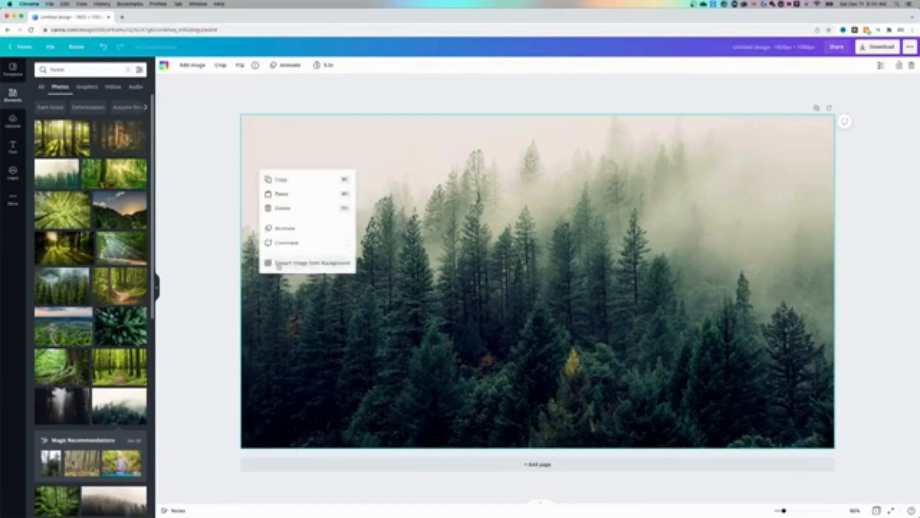
{"action": "left_click", "coordinate": [320, 267]}
{"action": "left_click_drag", "start_coordinate": [485, 210], "coordinate": [523, 208]}
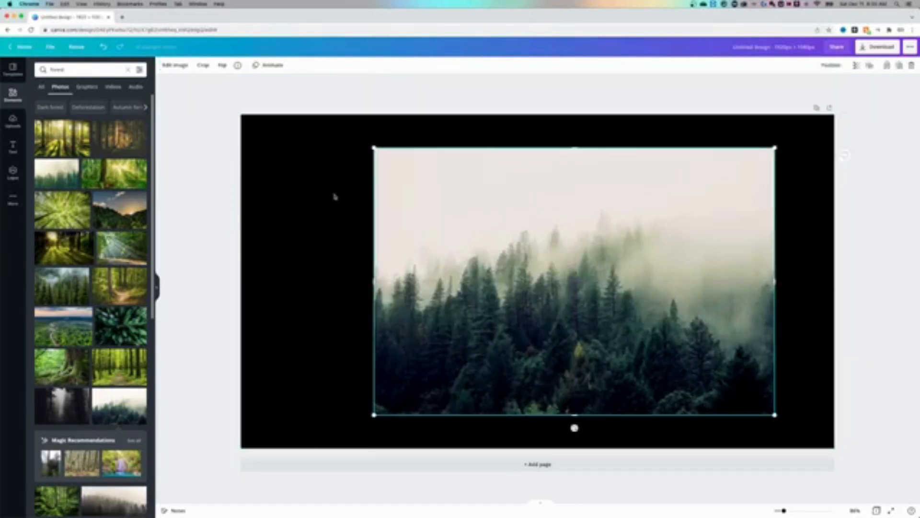
- Try the off-white and near-black photo colours as the page background, and set it to the light sage-beige photo colour
{"action": "left_click", "coordinate": [245, 136]}
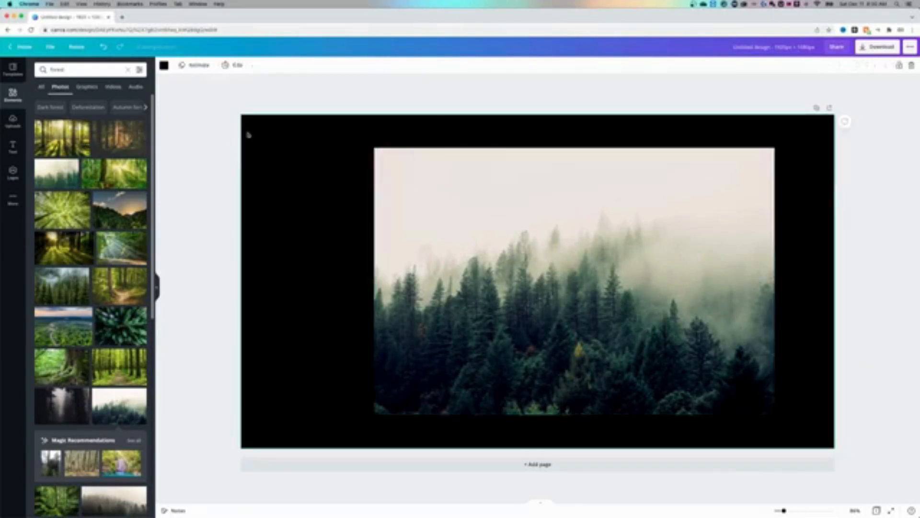
{"action": "left_click", "coordinate": [165, 67]}
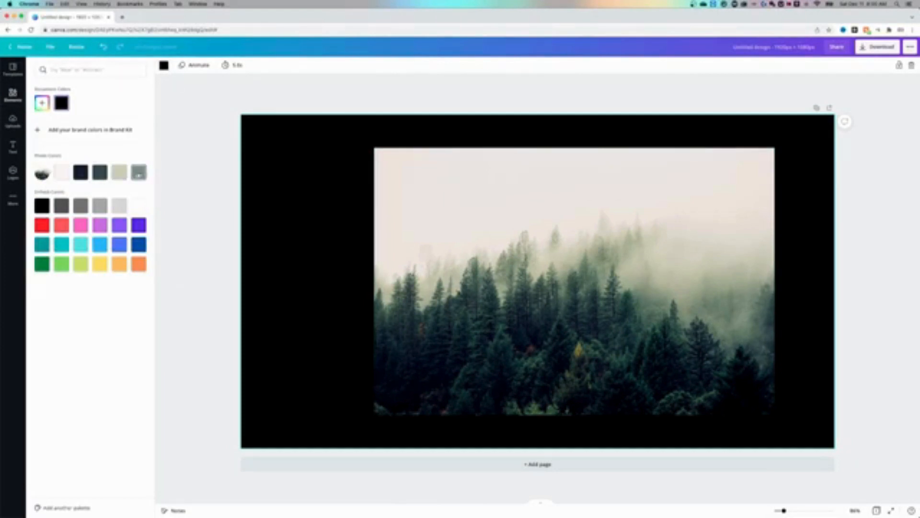
{"action": "left_click", "coordinate": [61, 172]}
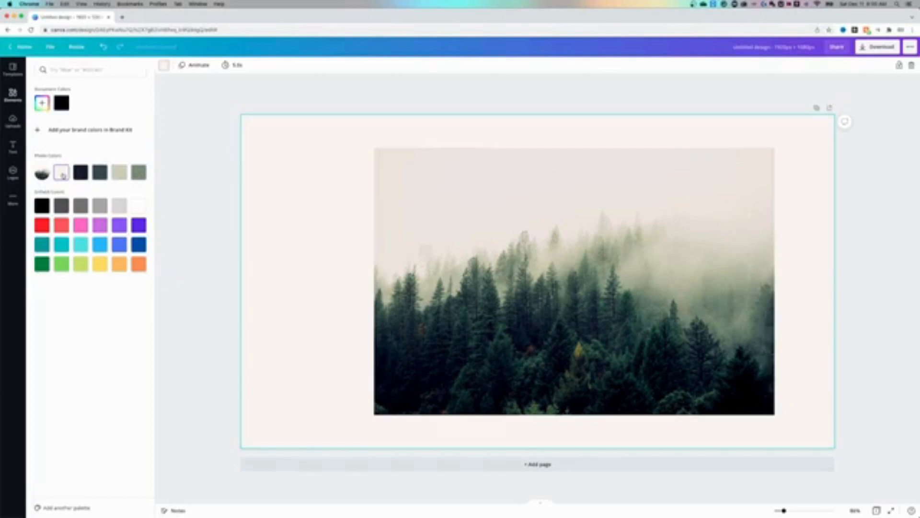
{"action": "left_click", "coordinate": [81, 172]}
{"action": "left_click", "coordinate": [120, 173]}
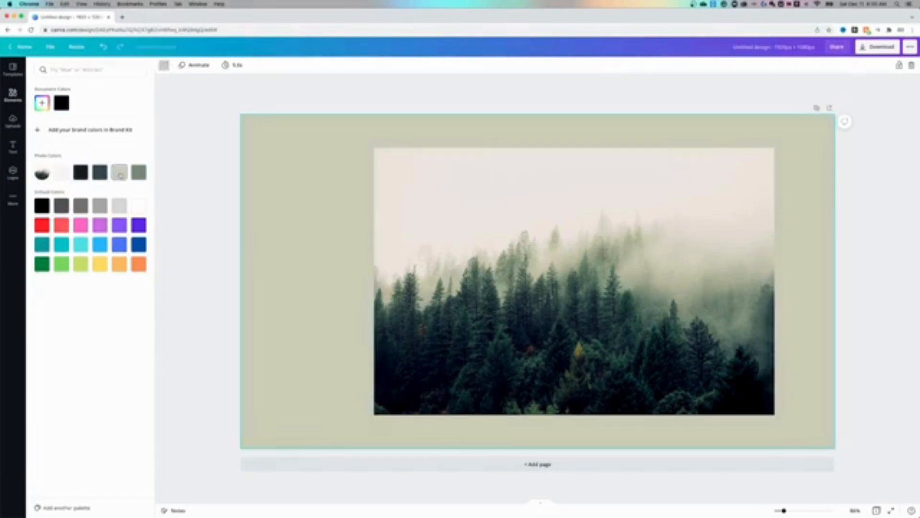
{"action": "left_click", "coordinate": [316, 202]}
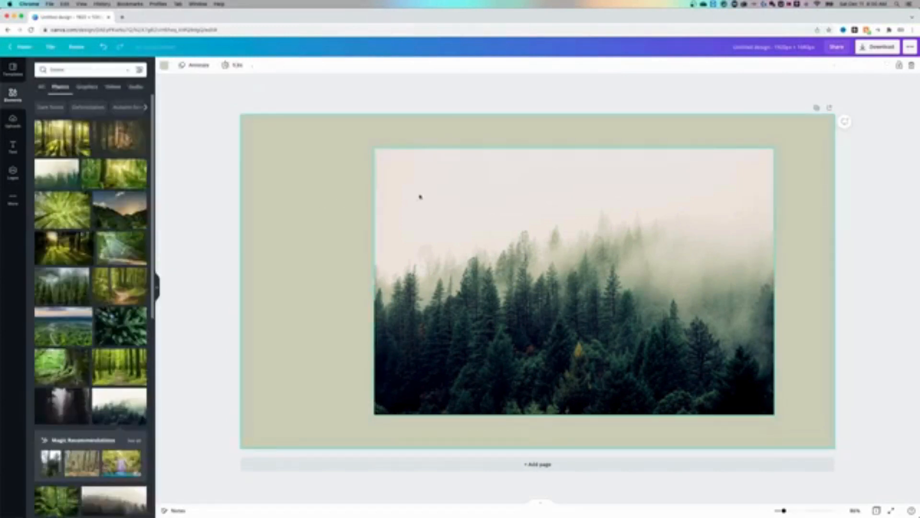
- Apply the Merry Christmas template with red gifts on white wood to the page and duplicate that page
{"action": "left_click", "coordinate": [13, 68]}
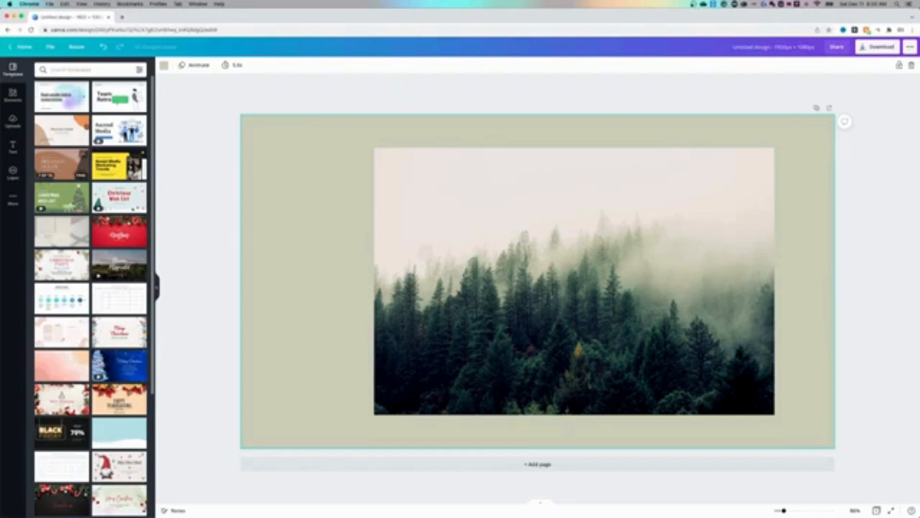
{"action": "left_click", "coordinate": [72, 396]}
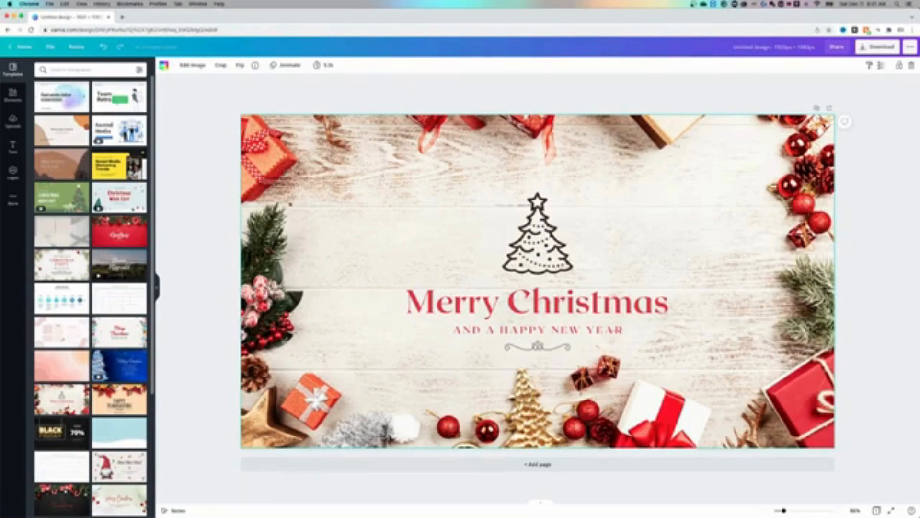
{"action": "key", "text": "Escape"}
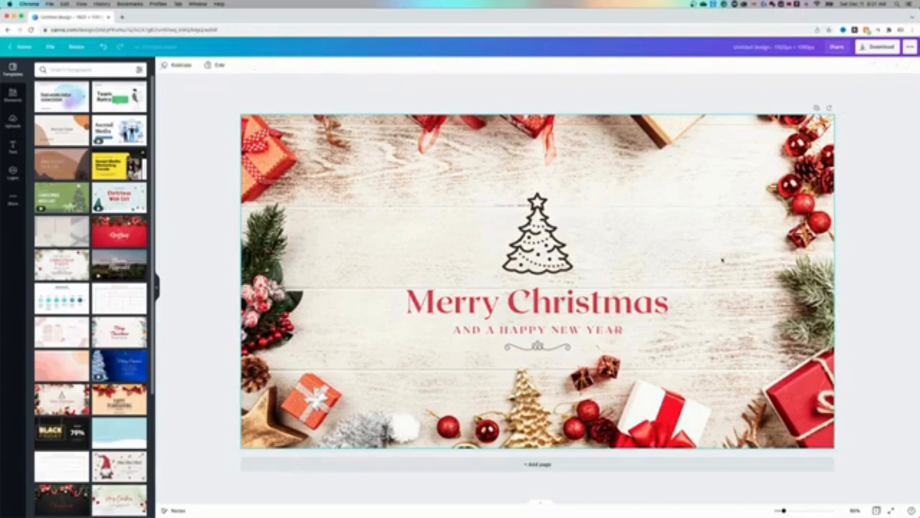
{"action": "left_click", "coordinate": [817, 109]}
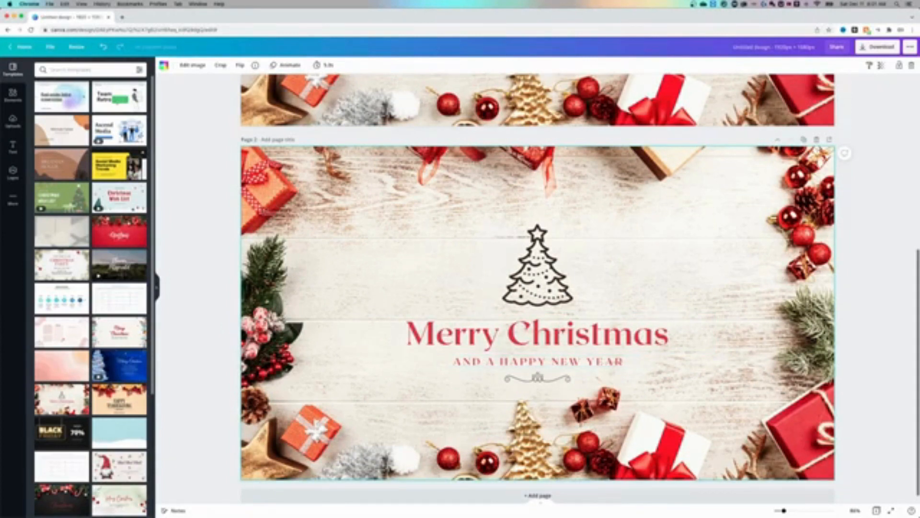
- Detach the gifts-on-wood image from the background of page 2 and delete it
{"action": "right_click", "coordinate": [258, 200]}
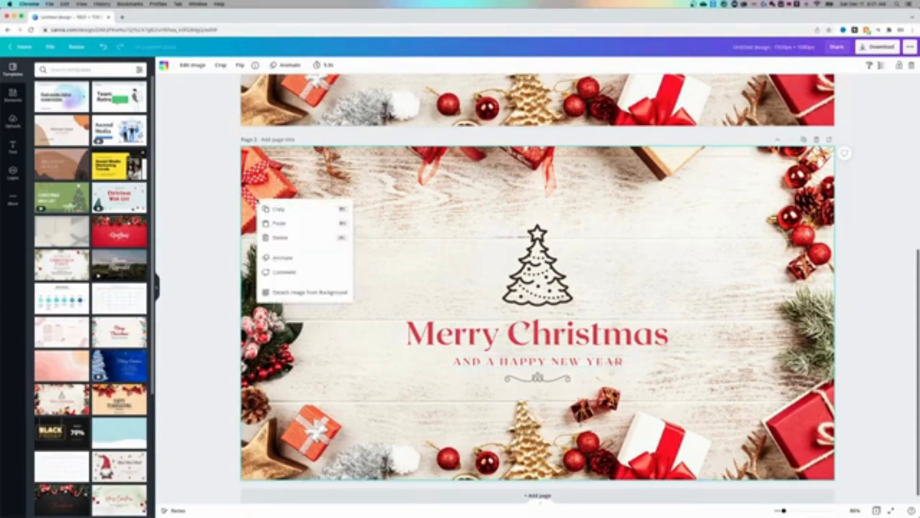
{"action": "left_click", "coordinate": [297, 292]}
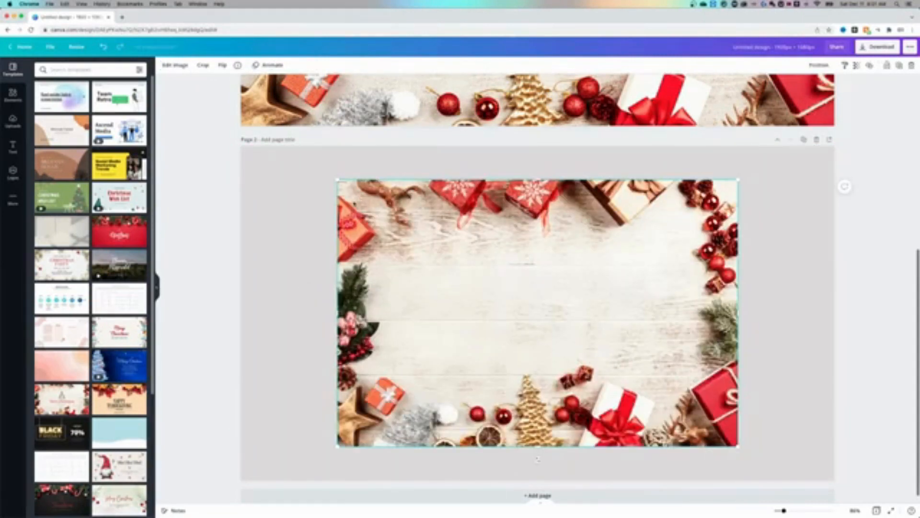
{"action": "key", "text": "Delete"}
{"action": "key", "text": "super+equal"}
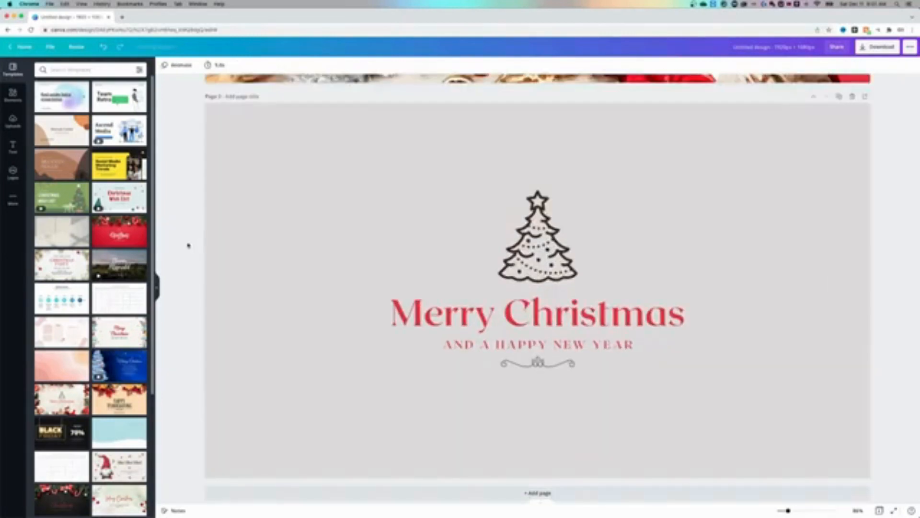
- Search the photos for Christmas and set the photo of three grey-wrapped gifts as the background of page 2
{"action": "left_click", "coordinate": [13, 94]}
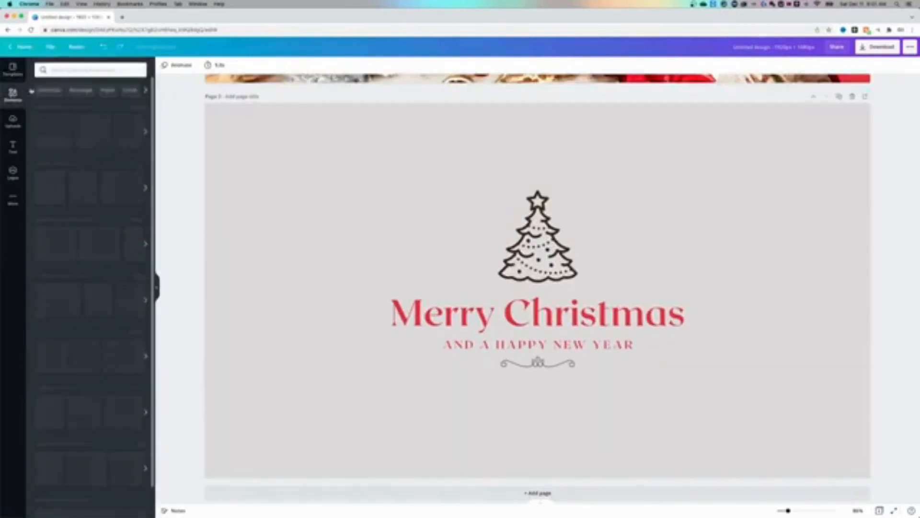
{"action": "left_click", "coordinate": [54, 91]}
{"action": "left_click", "coordinate": [67, 88]}
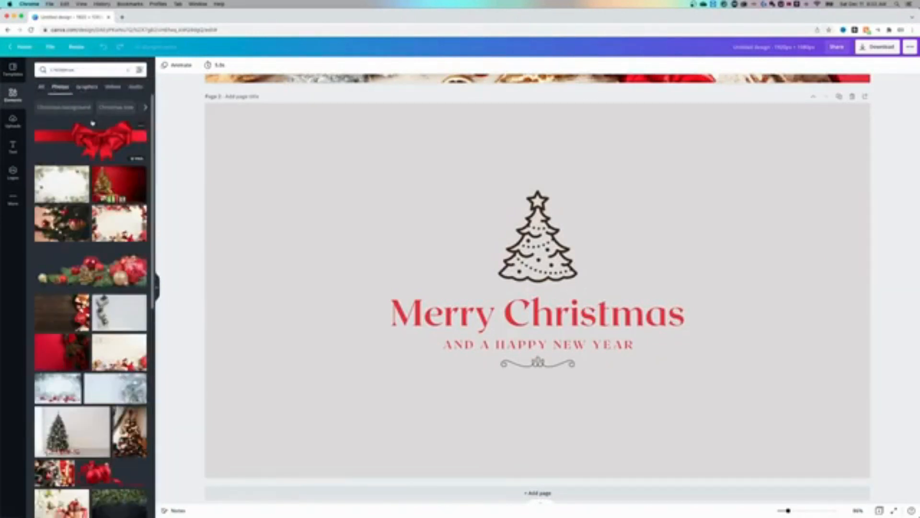
{"action": "left_click_drag", "start_coordinate": [107, 315], "coordinate": [206, 282]}
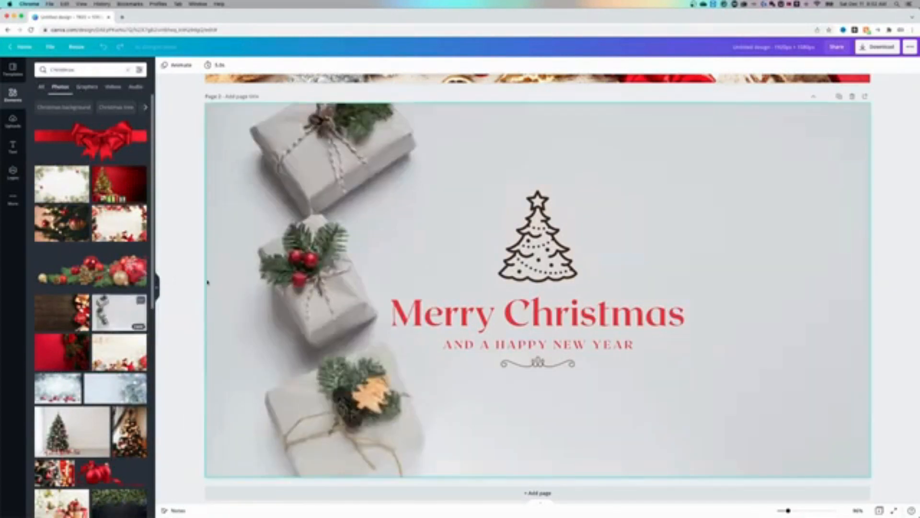
- Move the tree, both Merry Christmas text lines and the ornament together slightly right and up, clear of the gifts
{"action": "left_click", "coordinate": [498, 303]}
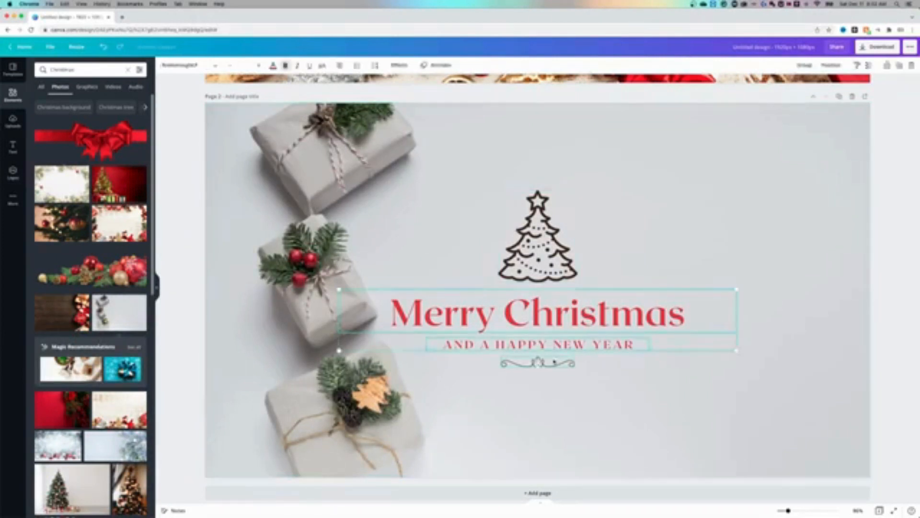
{"action": "left_click_drag", "start_coordinate": [537, 379], "coordinate": [596, 364]}
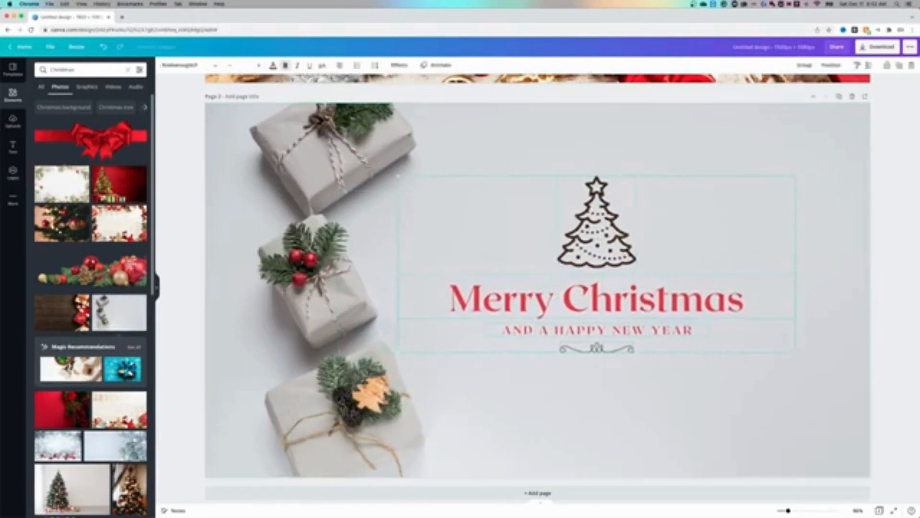
{"action": "left_click", "coordinate": [834, 183]}
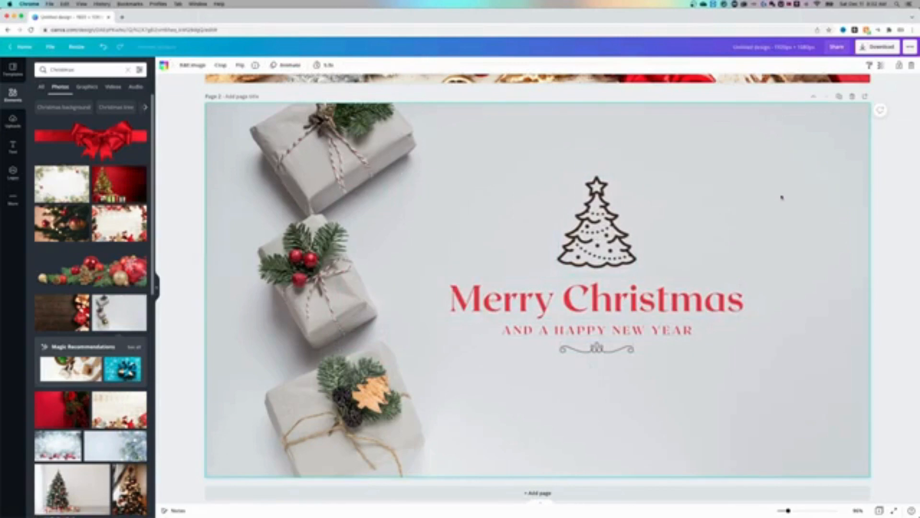
{"action": "scroll", "coordinate": [781, 196], "scroll_direction": "up", "scroll_amount": 5}
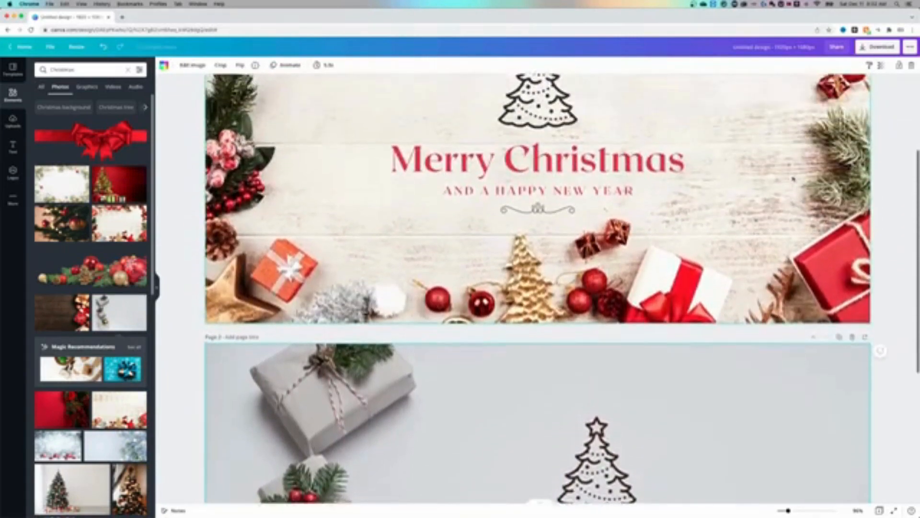
{"action": "scroll", "coordinate": [786, 191], "scroll_direction": "down", "scroll_amount": 6}
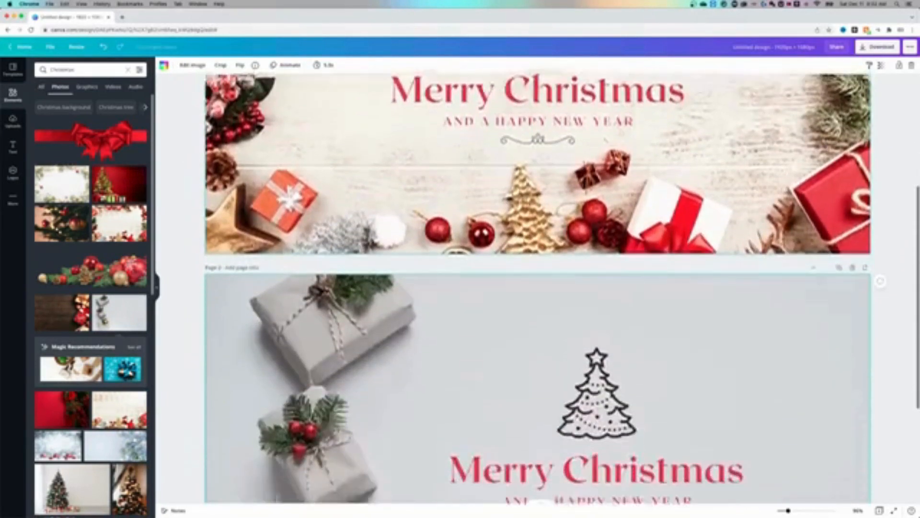
{"action": "scroll", "coordinate": [778, 206], "scroll_direction": "down", "scroll_amount": 2}
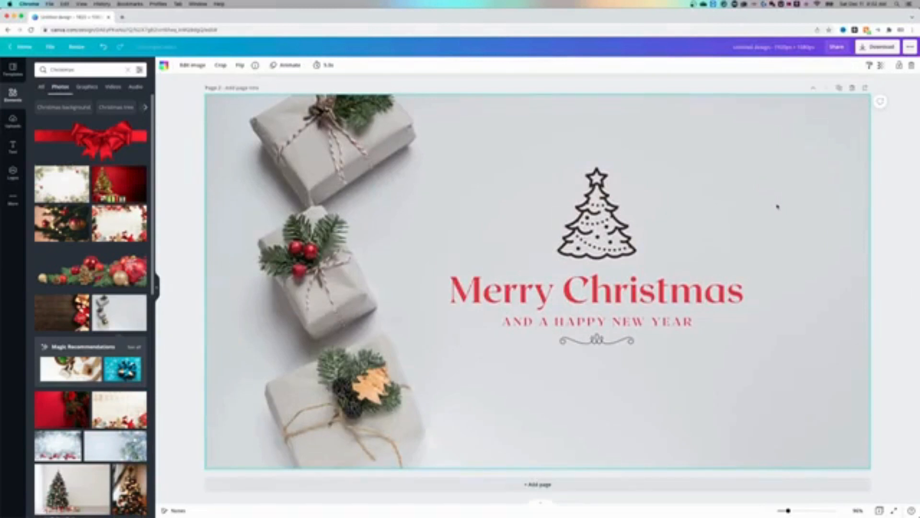